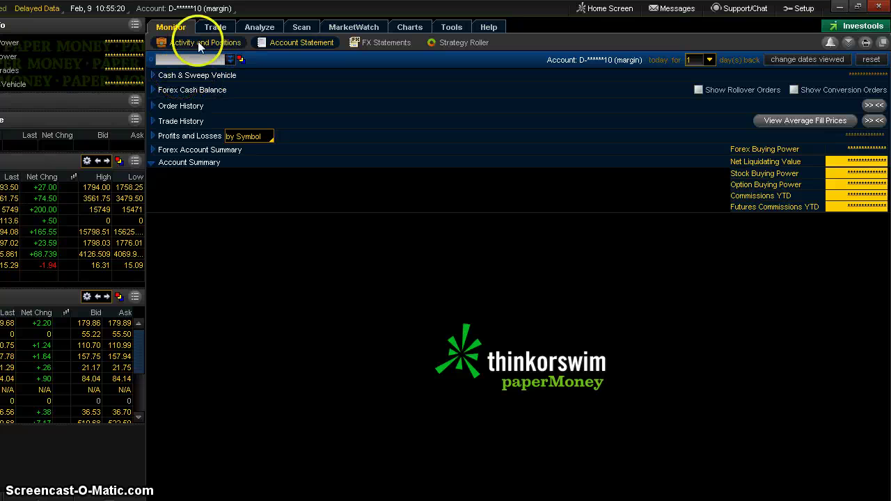
# View the account statement for all accounts combined and return it to the margin account
pyautogui.click(216, 10)
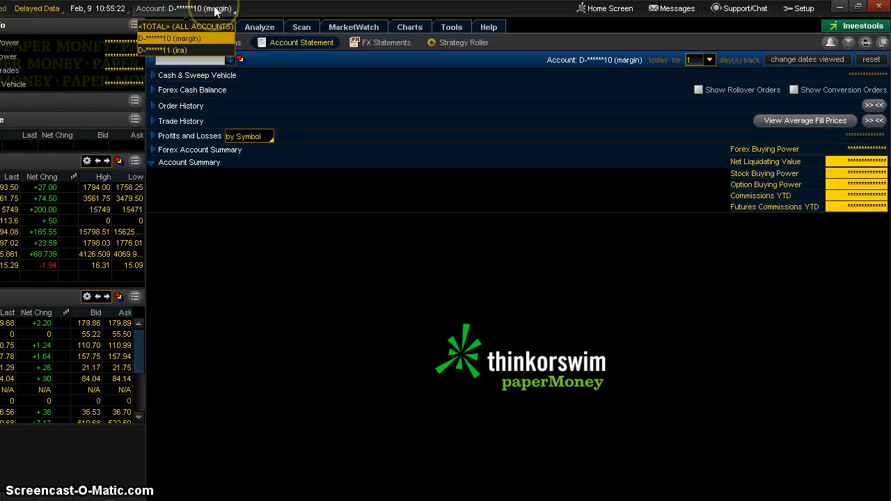
pyautogui.click(177, 27)
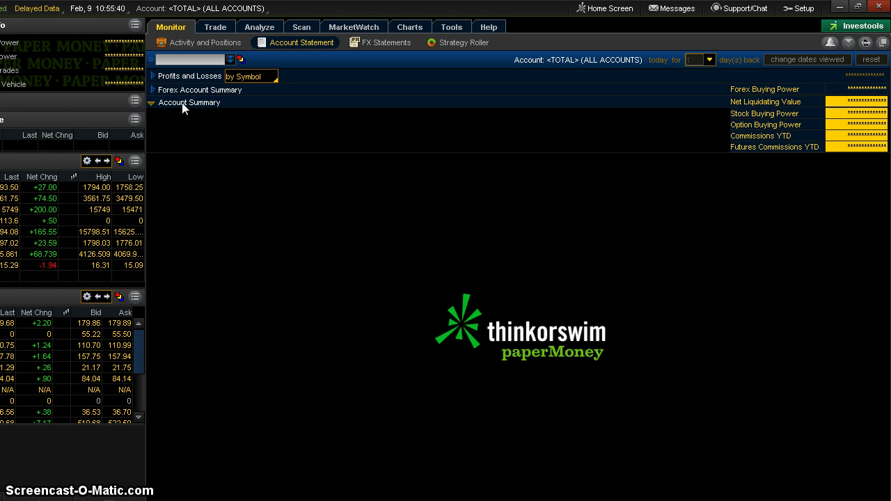
pyautogui.click(207, 9)
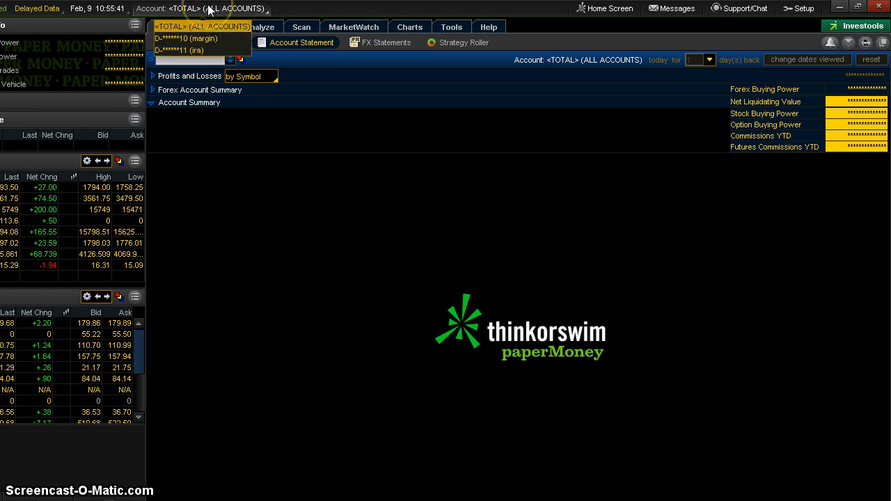
pyautogui.click(199, 39)
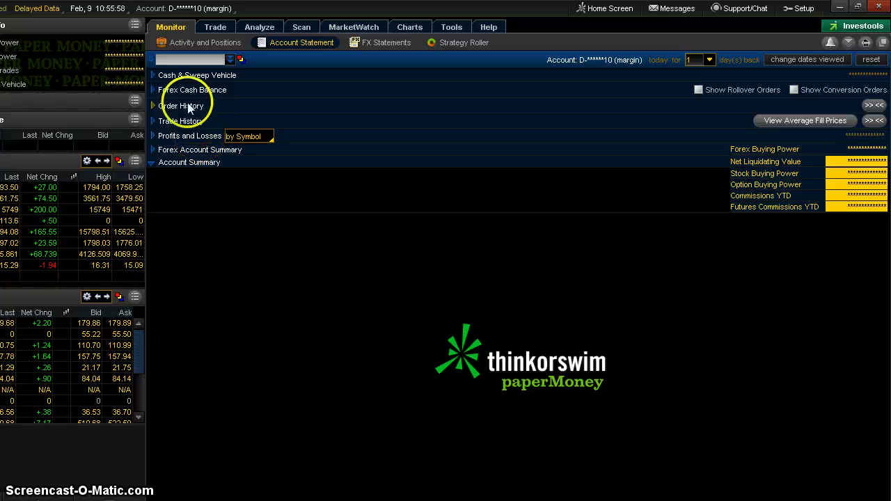
# Expand the Cash & Sweep Vehicle section and set the statement period to 30 days back
pyautogui.click(159, 75)
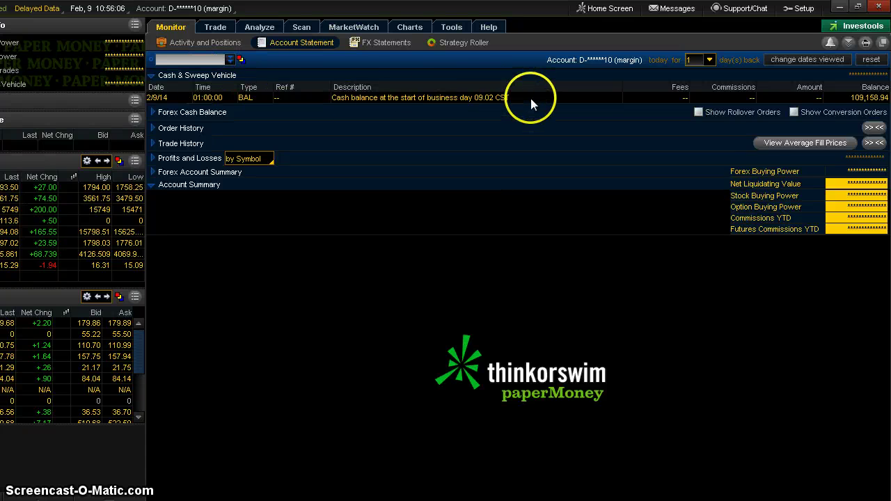
pyautogui.click(710, 60)
pyautogui.click(703, 73)
pyautogui.click(698, 95)
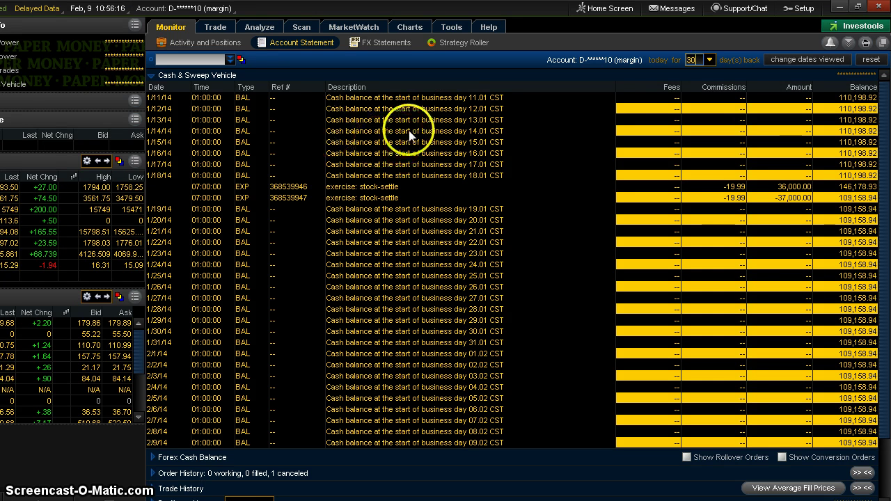
# Extend the statement period to 99 days back and highlight the SPX vertical roll and the AMZN vertical purchase
pyautogui.click(709, 60)
pyautogui.click(709, 61)
pyautogui.press('Return')
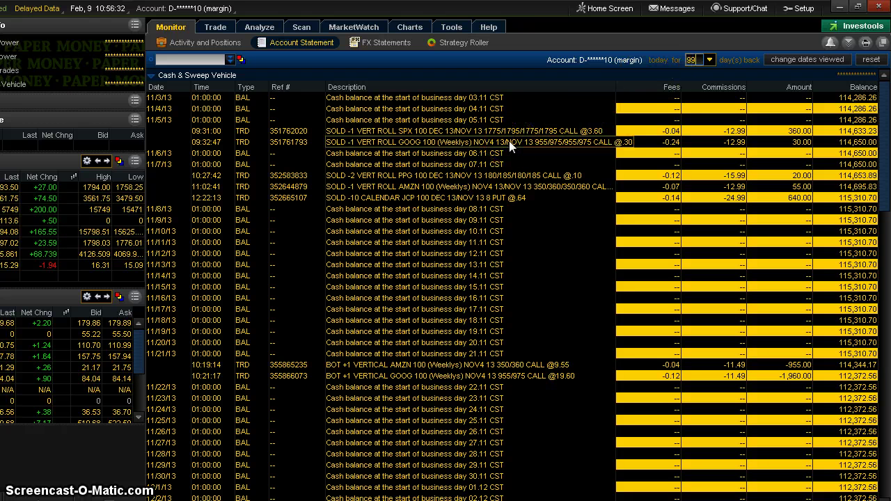
pyautogui.click(382, 133)
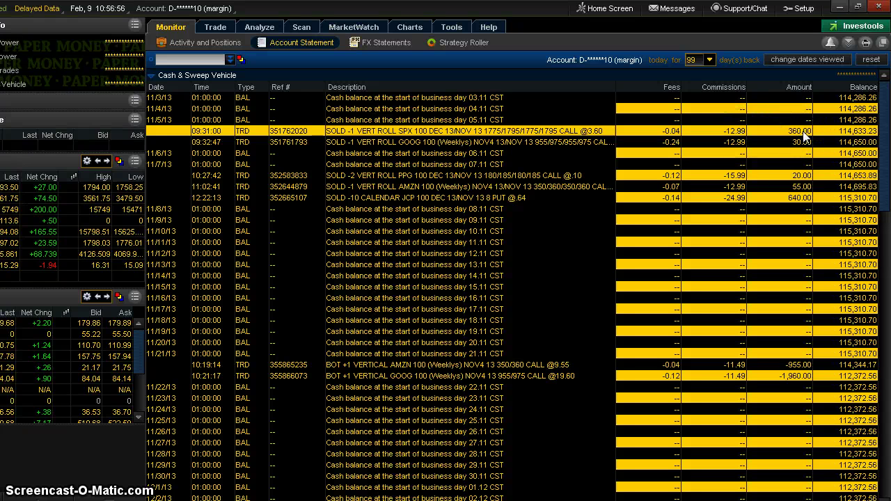
pyautogui.click(795, 365)
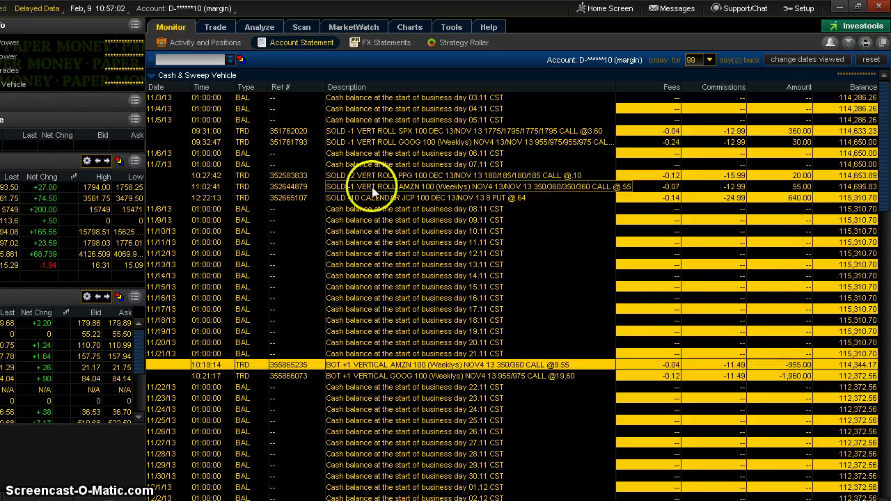
# Look at the preset period choices and the custom date range dialog, closing both without changing the dates
pyautogui.click(707, 61)
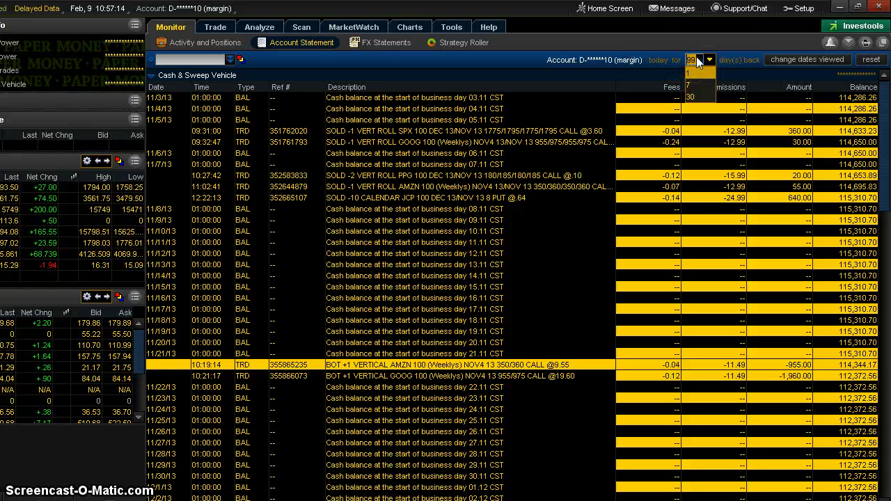
pyautogui.click(739, 58)
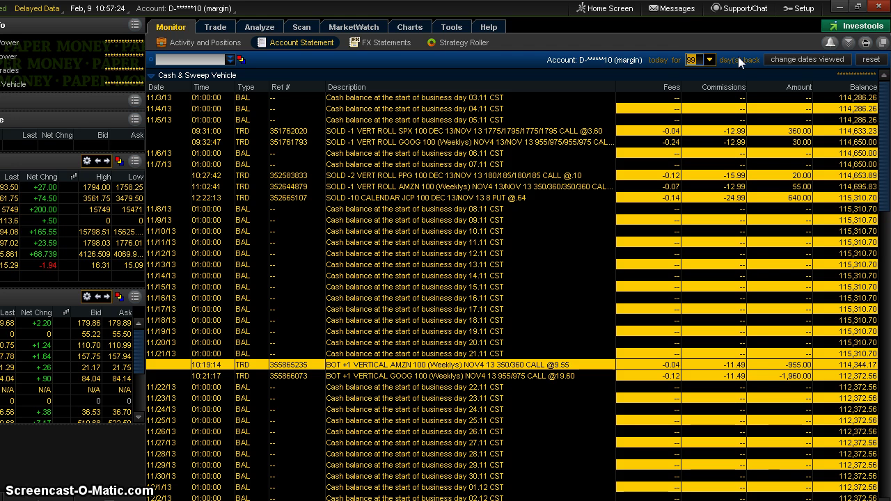
pyautogui.click(796, 60)
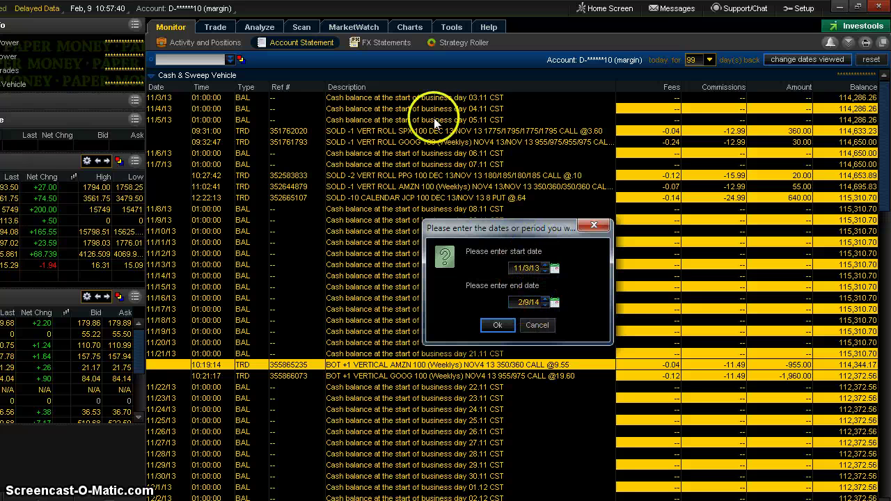
pyautogui.click(536, 323)
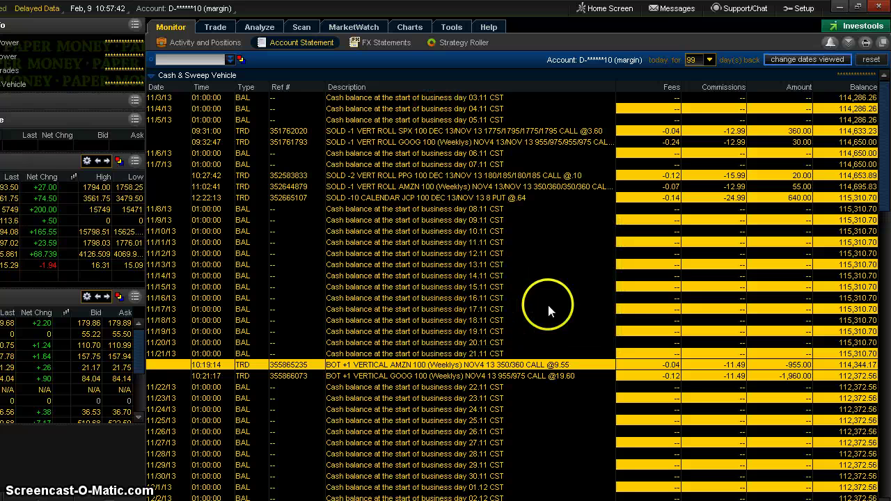
# Collapse Cash & Sweep Vehicle, view the Forex Cash Balance entries and collapse that section too
pyautogui.click(186, 75)
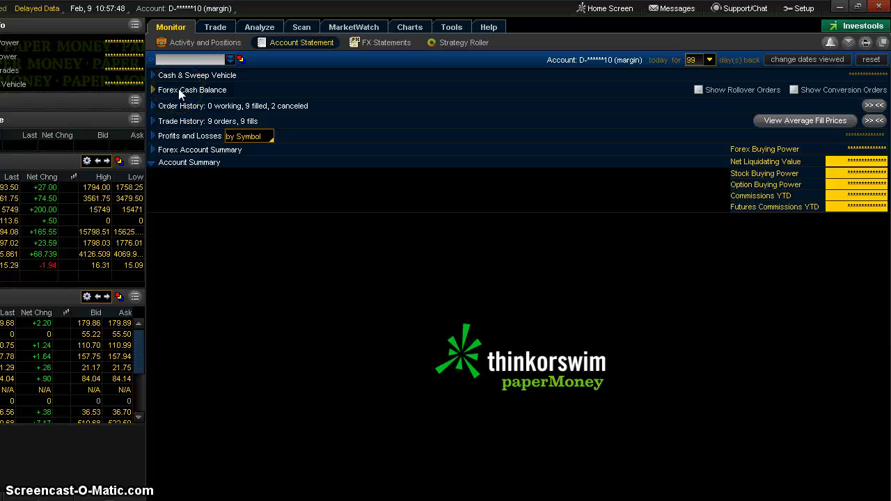
pyautogui.click(179, 89)
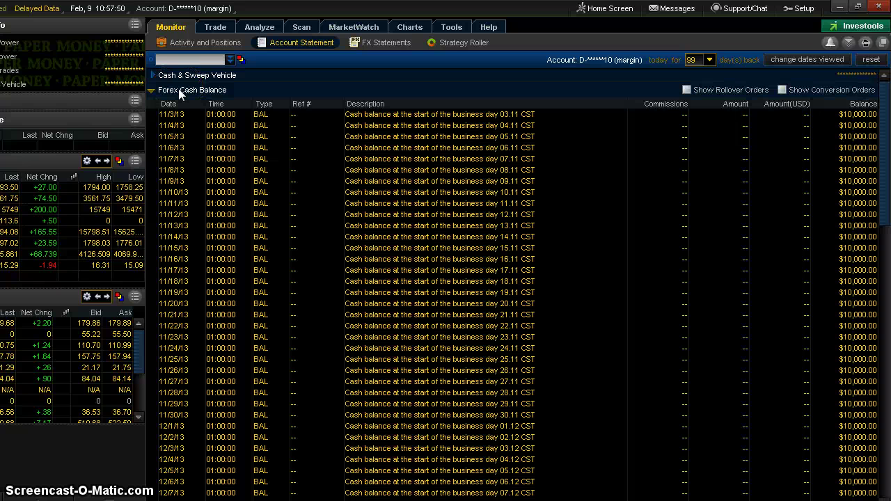
pyautogui.click(178, 89)
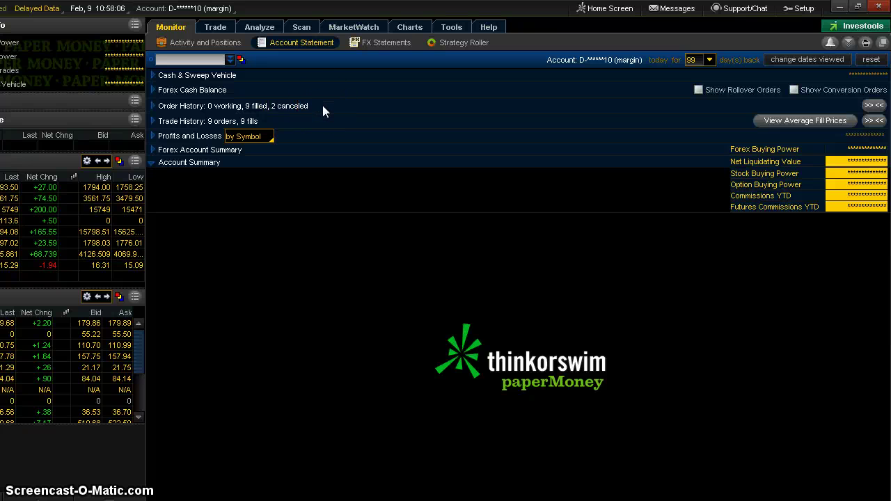
# Review the Order History section and the actions available for the AAPL combo order, including duplicating it, and collapse the section
pyautogui.click(192, 109)
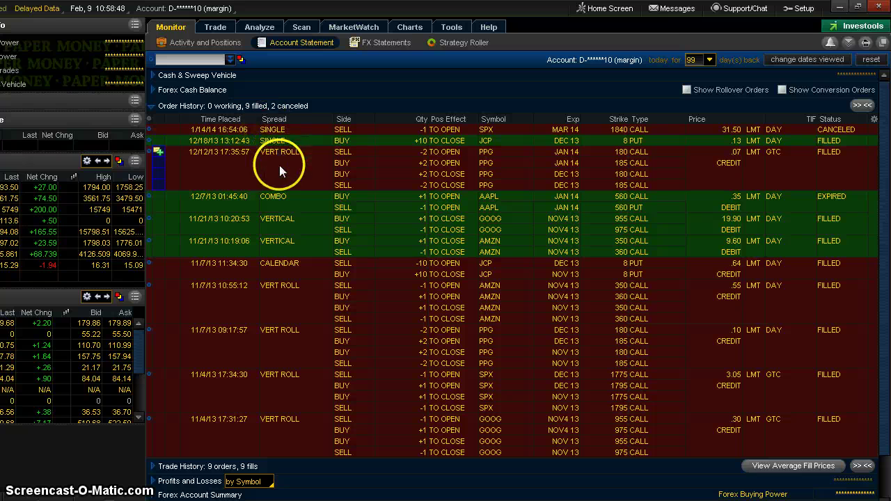
pyautogui.rightClick(298, 196)
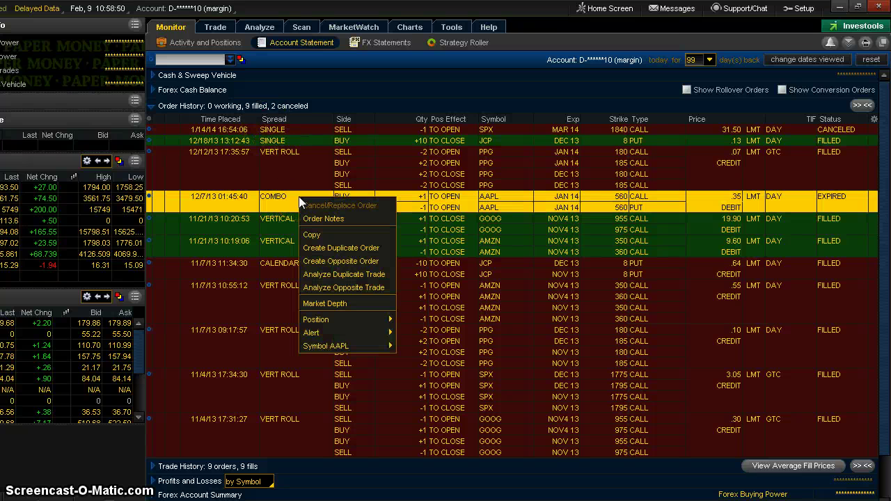
pyautogui.click(334, 249)
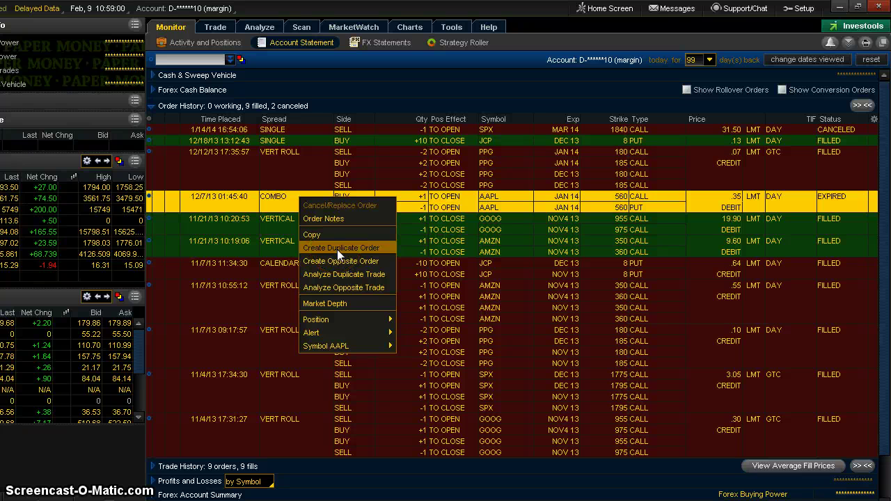
pyautogui.click(151, 105)
pyautogui.click(151, 105)
# Review and collapse the Trade History section, and expand Profits and Losses by symbol to examine the JCP row
pyautogui.click(153, 121)
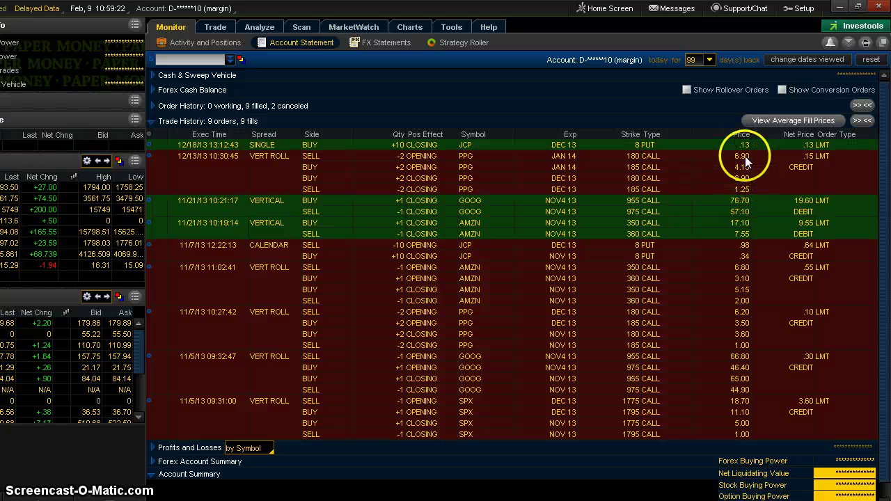
pyautogui.click(151, 120)
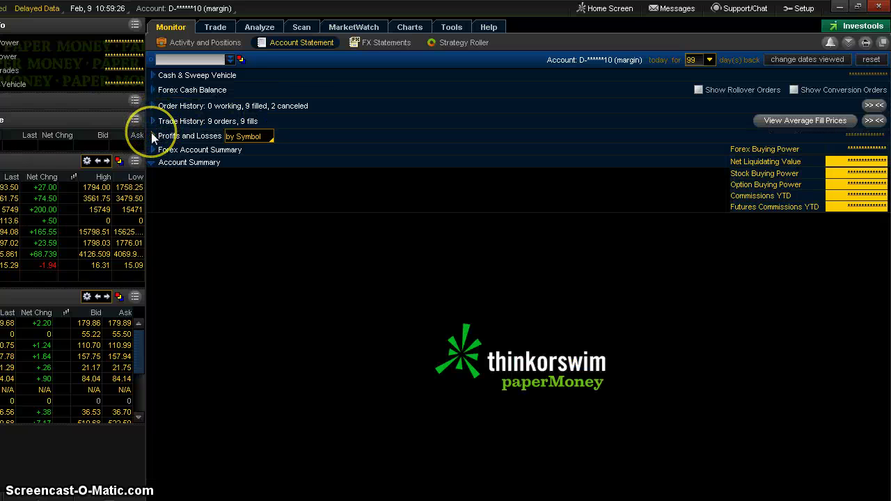
pyautogui.click(152, 136)
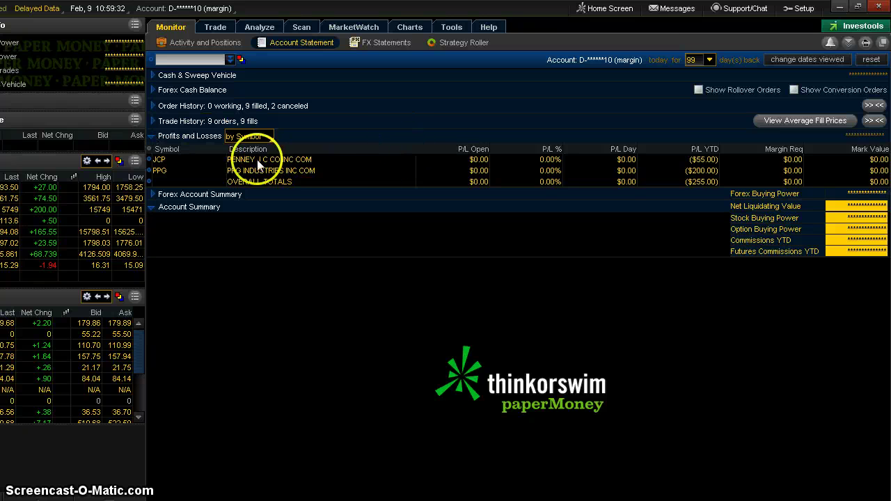
pyautogui.click(170, 162)
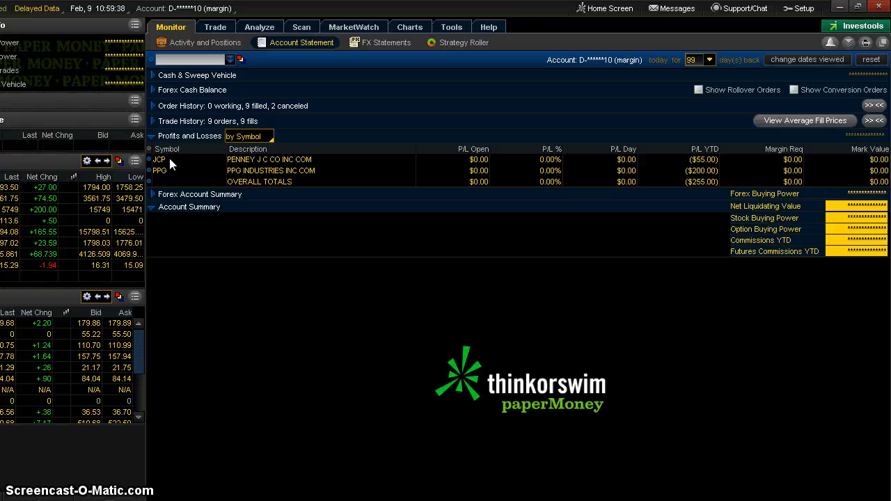
pyautogui.click(172, 164)
pyautogui.moveTo(228, 157)
pyautogui.mouseDown()
pyautogui.moveTo(654, 80)
pyautogui.moveTo(694, 60)
pyautogui.mouseUp()
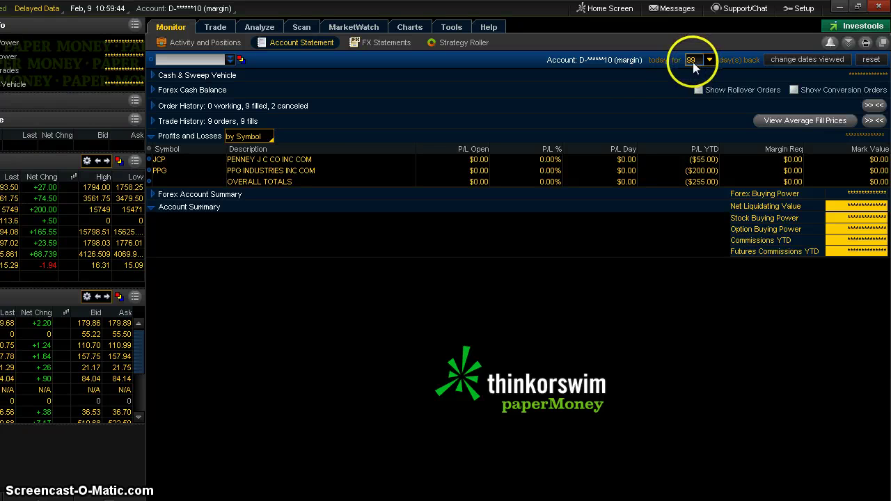
pyautogui.click(171, 165)
# Set both the start date and the end date of the viewed statement period to 12/31/13 and apply it
pyautogui.click(791, 59)
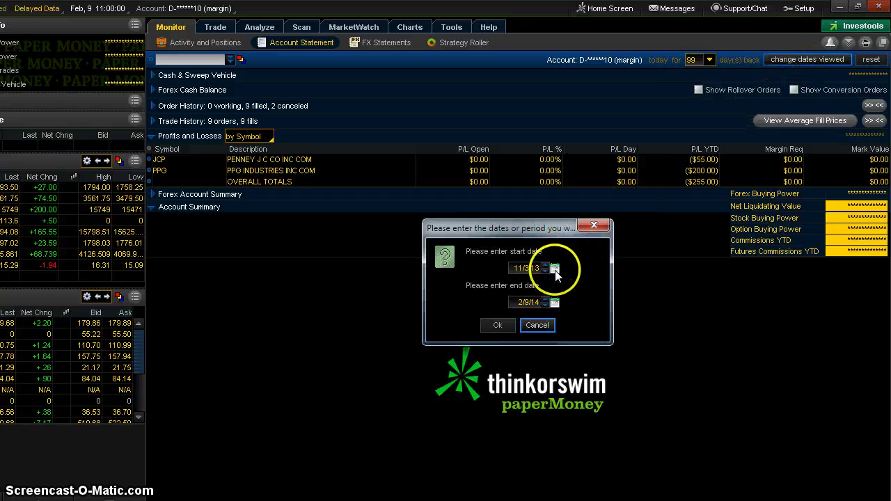
pyautogui.click(555, 269)
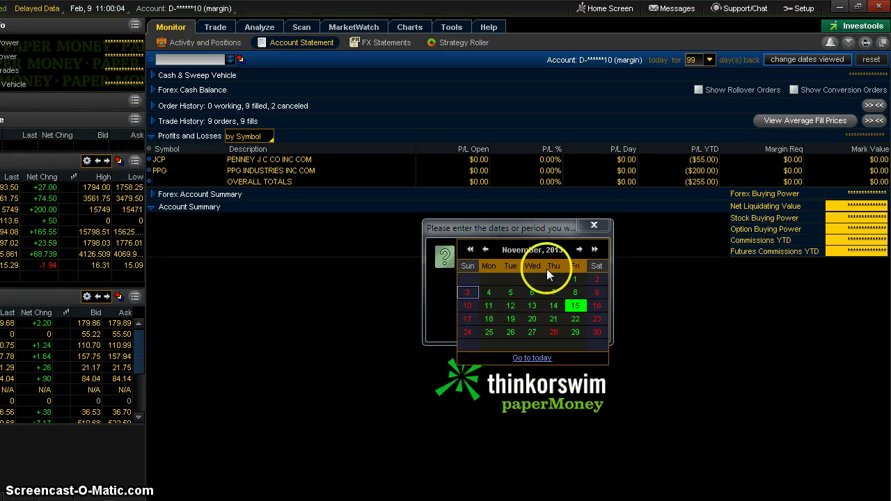
pyautogui.click(578, 249)
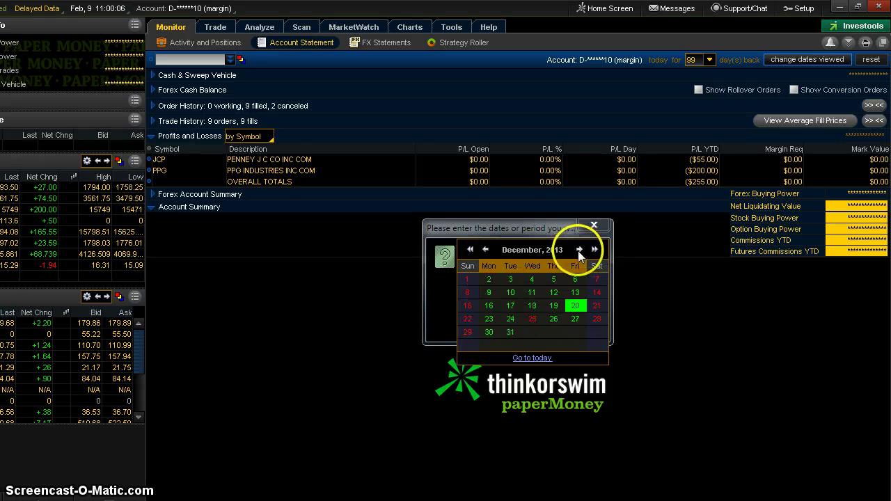
pyautogui.click(510, 332)
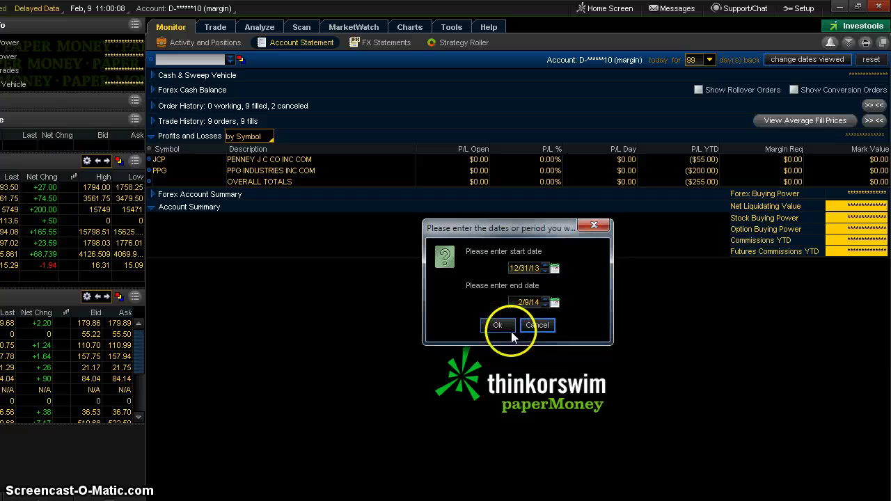
pyautogui.click(555, 302)
pyautogui.click(485, 249)
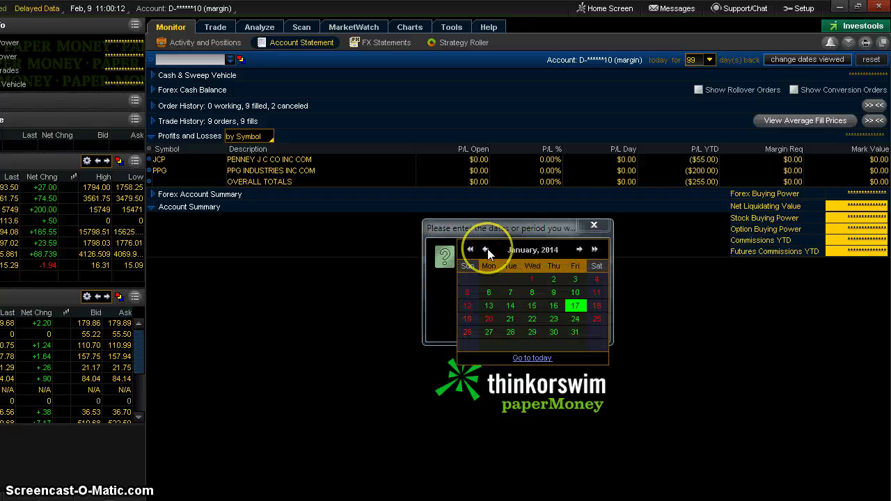
pyautogui.click(486, 249)
pyautogui.click(511, 332)
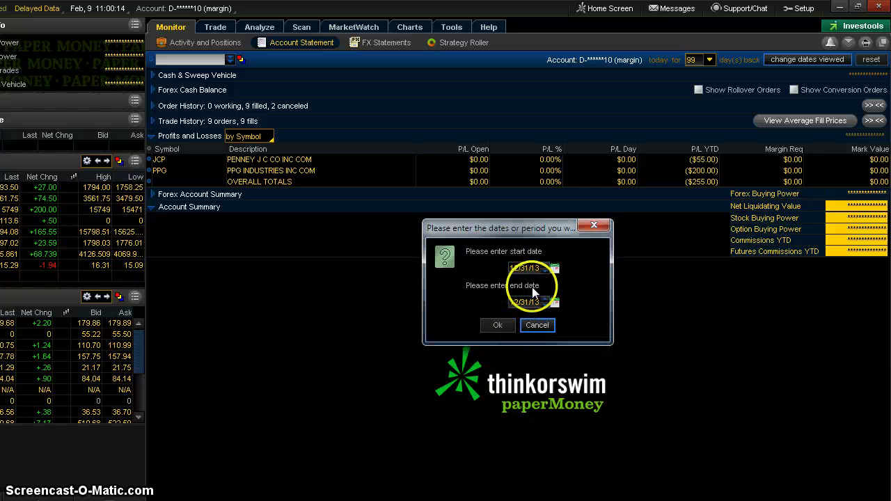
pyautogui.click(497, 324)
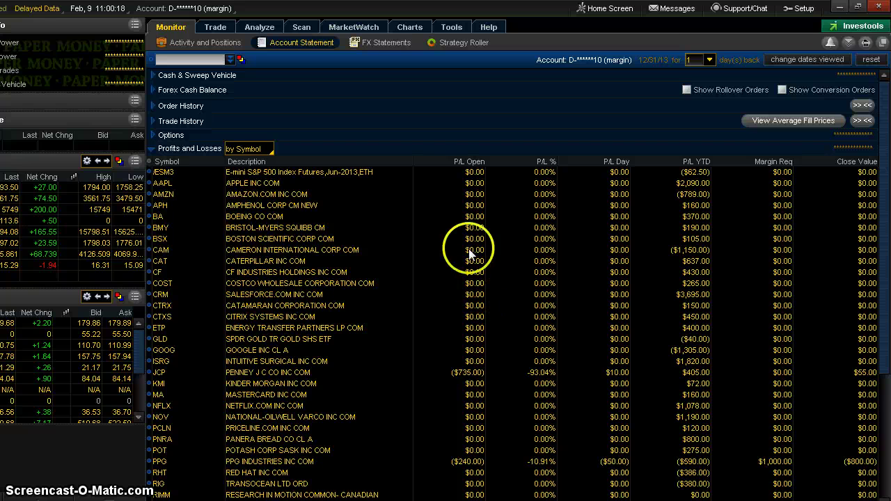
# Examine the year-to-date profit and loss of each symbol down to the overall totals
pyautogui.scroll(-2, 451, 237)
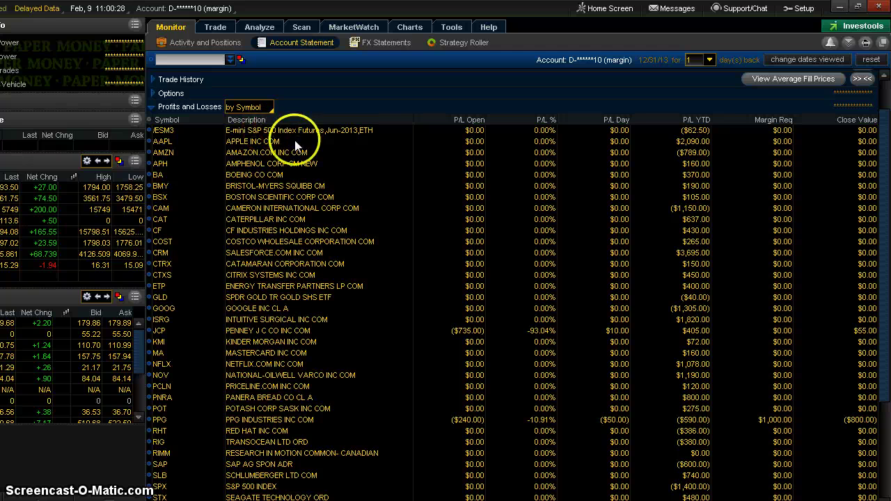
pyautogui.scroll(-3, 330, 196)
pyautogui.scroll(-3, 332, 198)
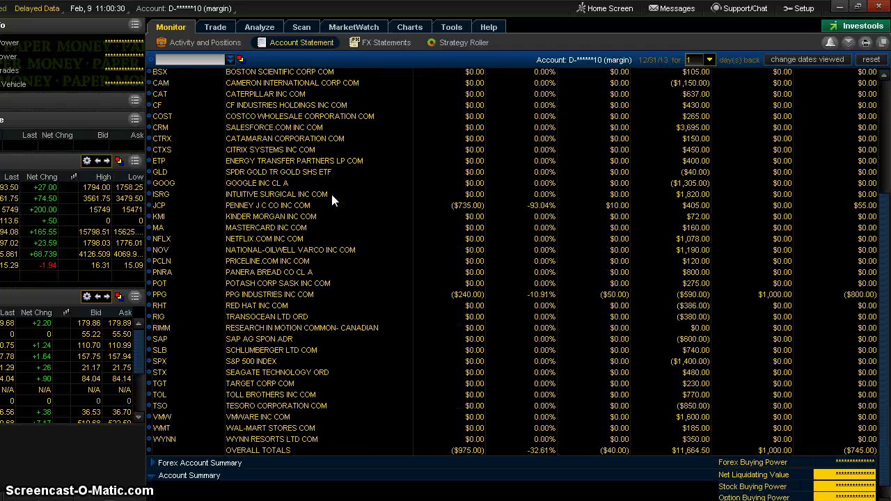
pyautogui.scroll(6, 331, 194)
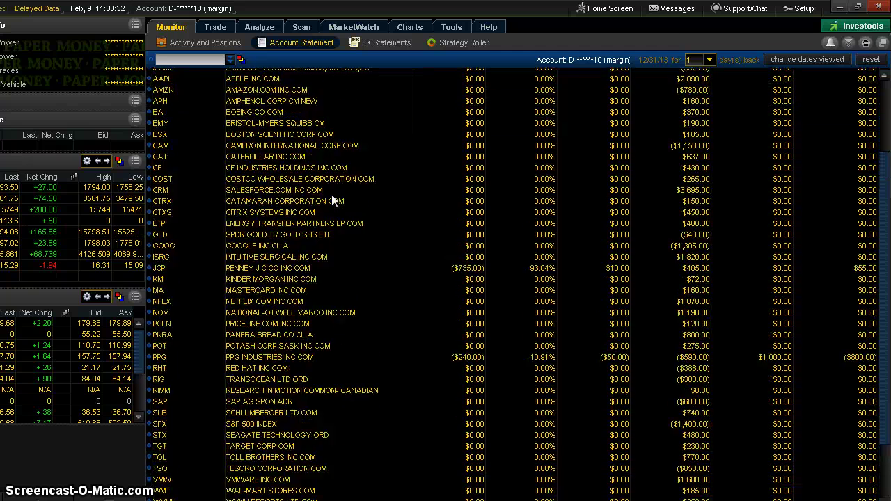
pyautogui.click(546, 120)
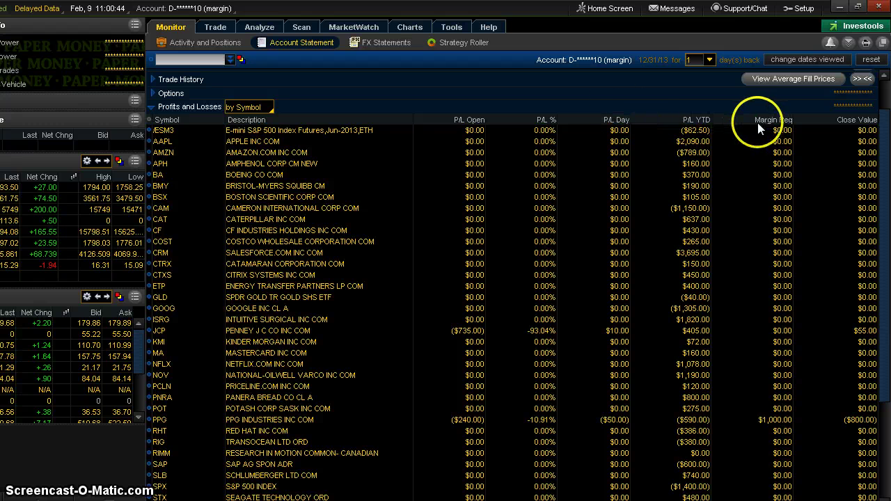
# Review the column customization of the Profits and Losses table, try adding the P/L Year column, and close it without saving
pyautogui.rightClick(622, 119)
pyautogui.click(631, 128)
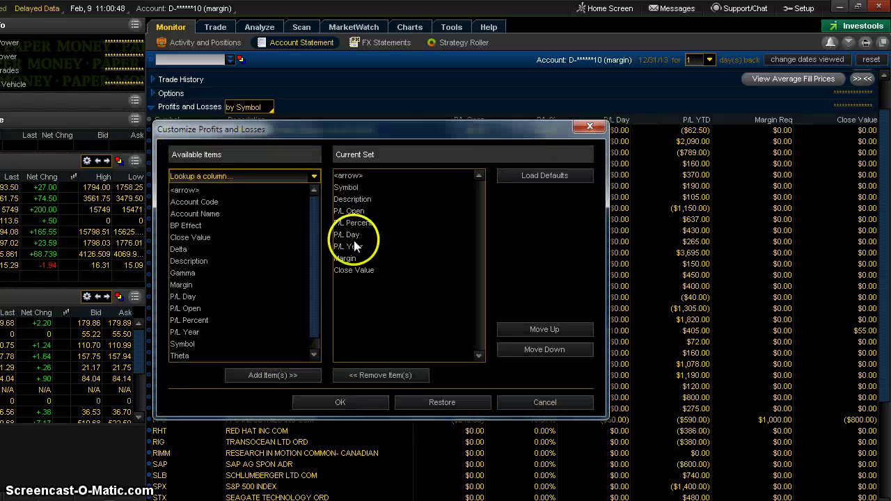
pyautogui.click(201, 332)
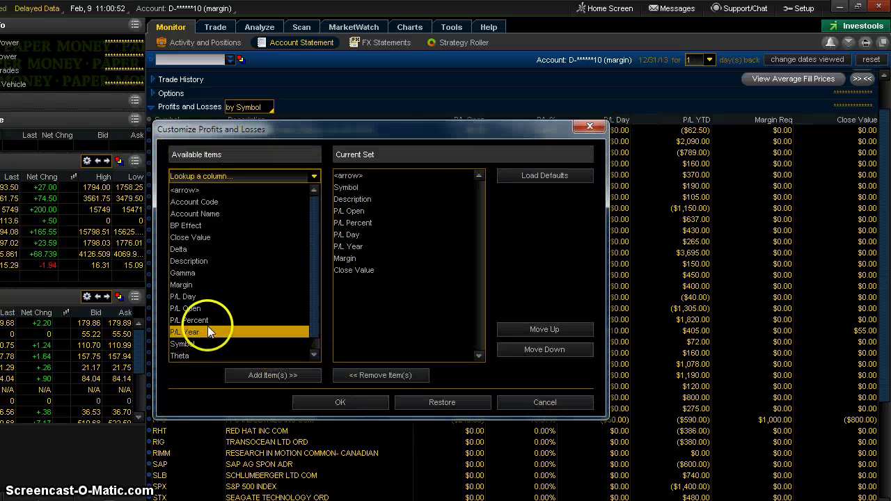
pyautogui.click(256, 374)
pyautogui.click(525, 402)
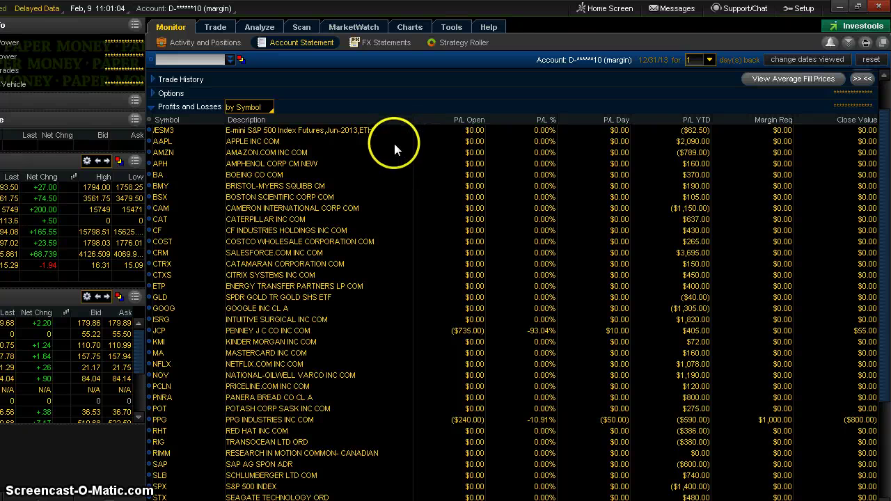
# Select the AAPL and AMZN rows to examine selected totals, deselect them to examine the overall totals, and collapse Profits and Losses
pyautogui.click(693, 142)
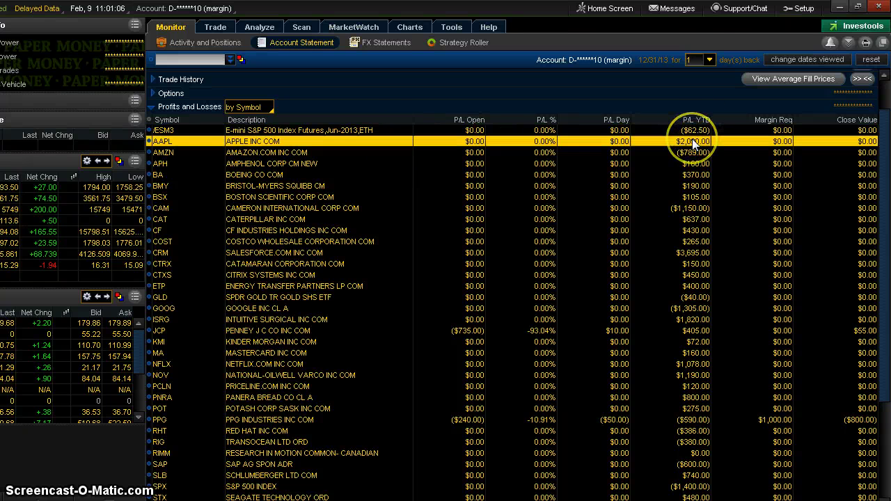
pyautogui.click(693, 143)
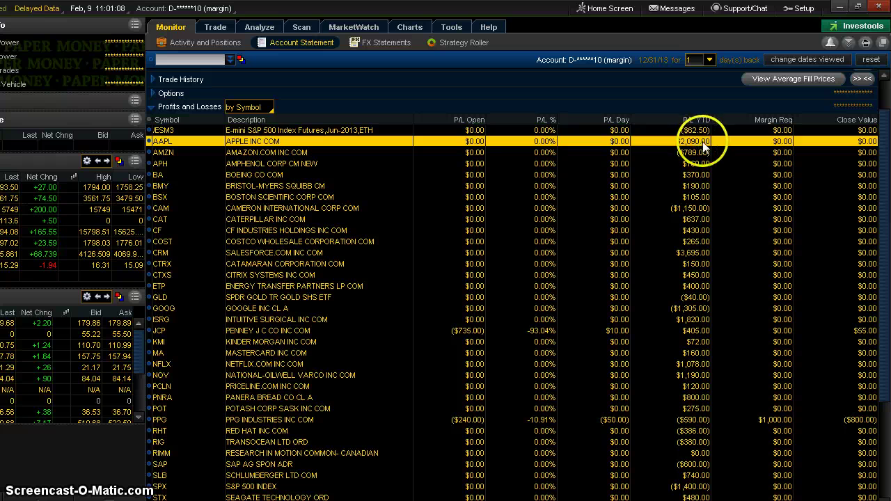
pyautogui.click(704, 144)
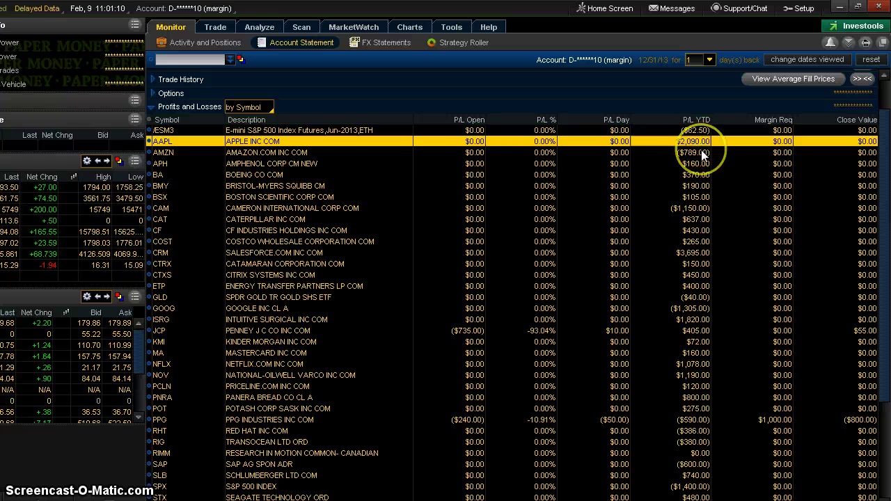
pyautogui.click(701, 153)
pyautogui.scroll(-5, 693, 203)
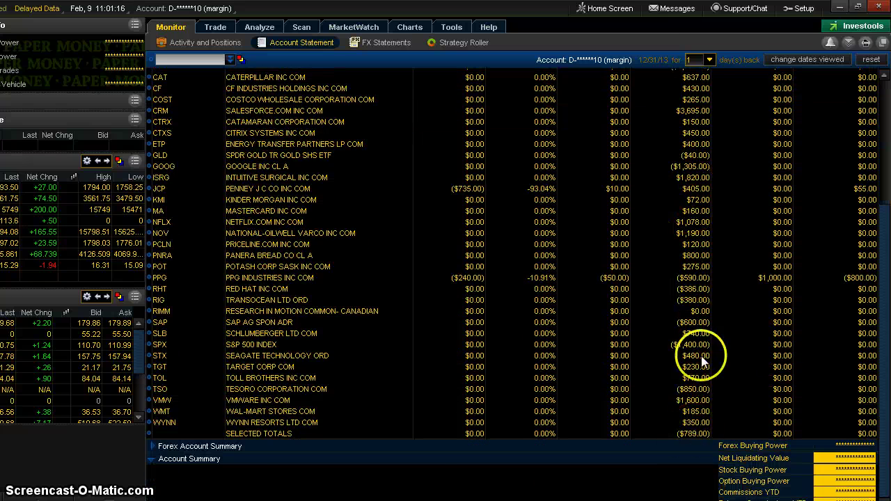
pyautogui.scroll(3, 701, 215)
pyautogui.click(668, 117)
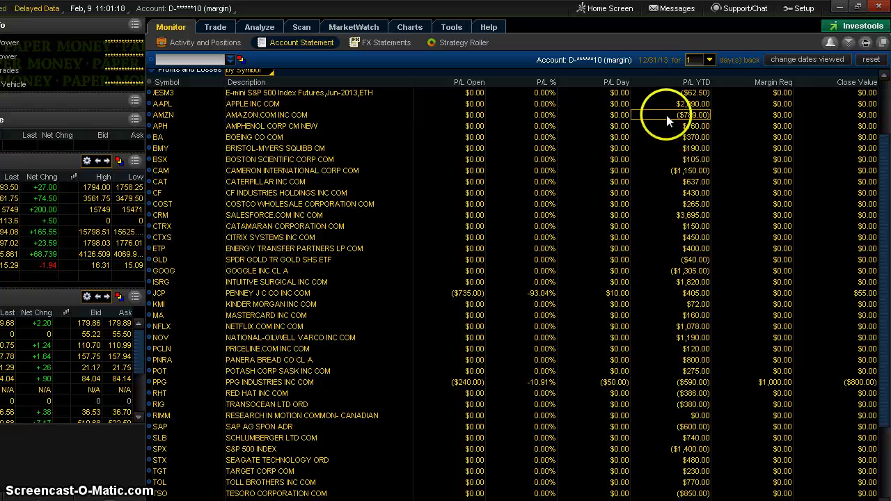
pyautogui.scroll(-3, 669, 208)
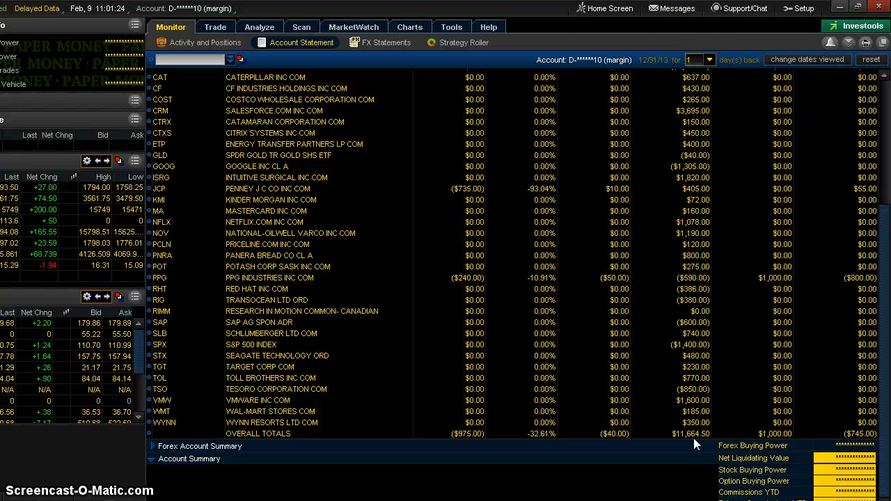
pyautogui.scroll(6, 471, 198)
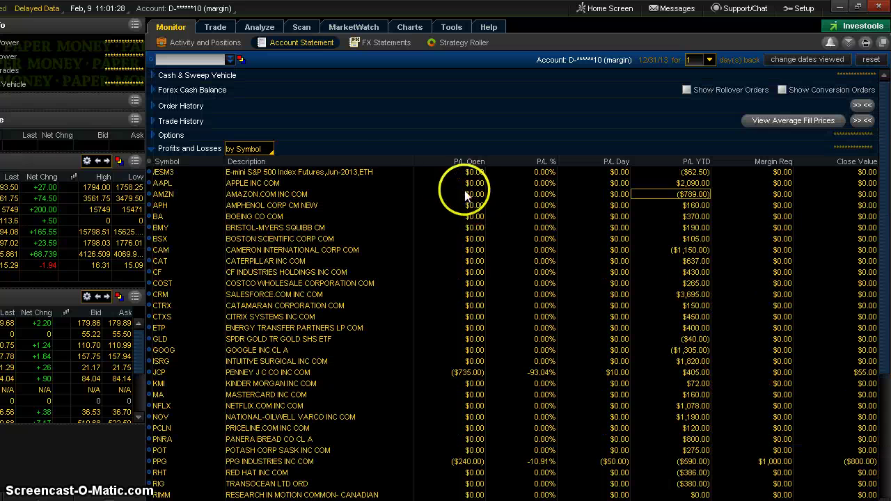
pyautogui.click(153, 149)
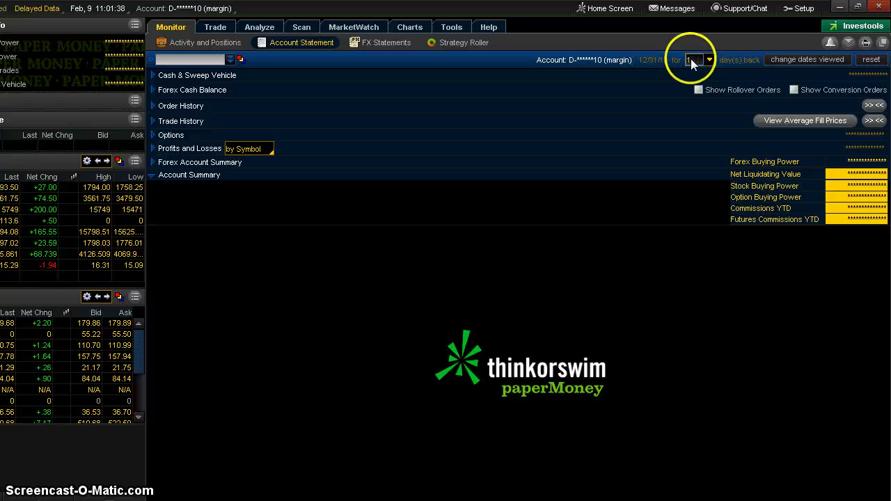
# Reset the statement dates to the default period and filter the account statement by the symbol SPX
pyautogui.click(870, 60)
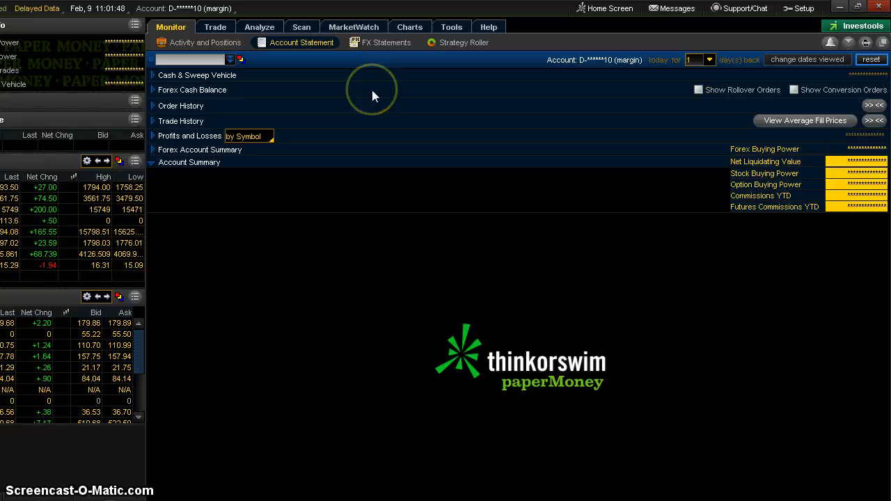
pyautogui.click(167, 63)
pyautogui.write('SPX')
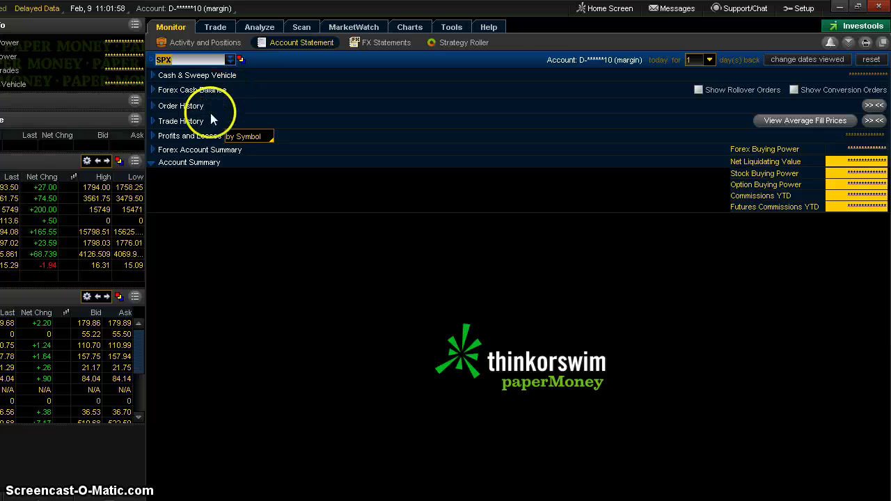
# Widen the statement period to 30 and 99 days back, and expand the Trade History section for SPX
pyautogui.click(709, 62)
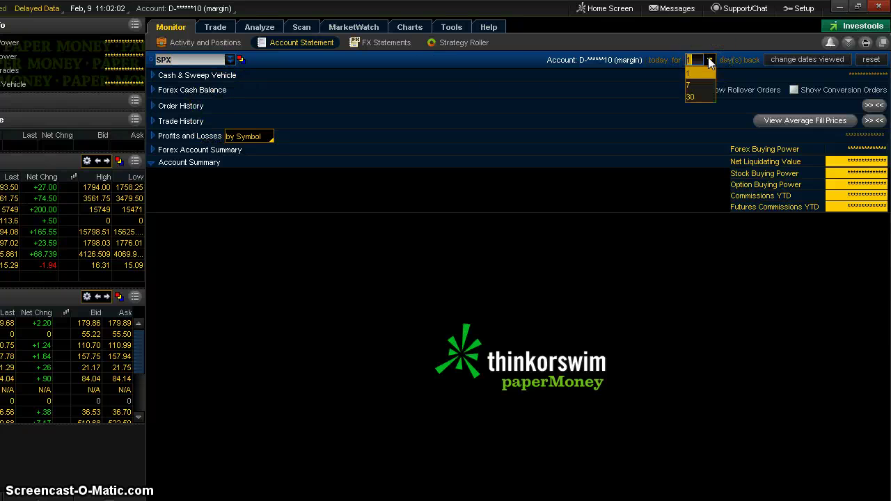
pyautogui.click(698, 96)
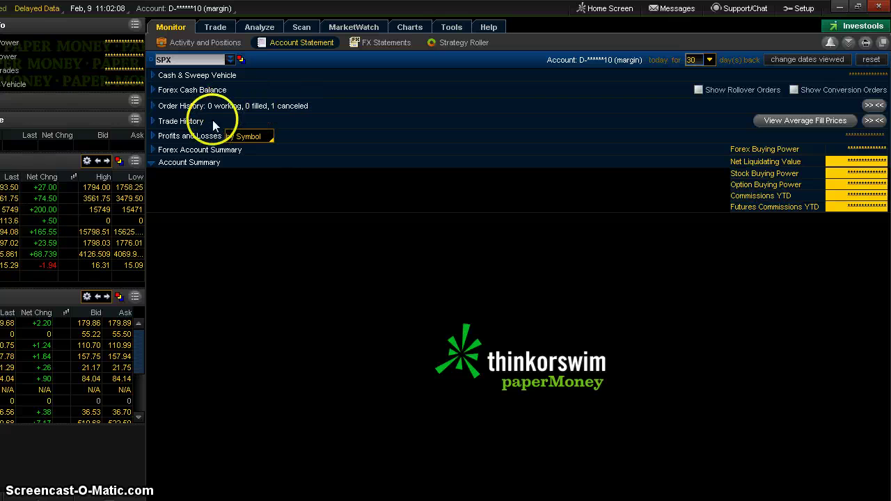
pyautogui.doubleClick(689, 59)
pyautogui.write('99')
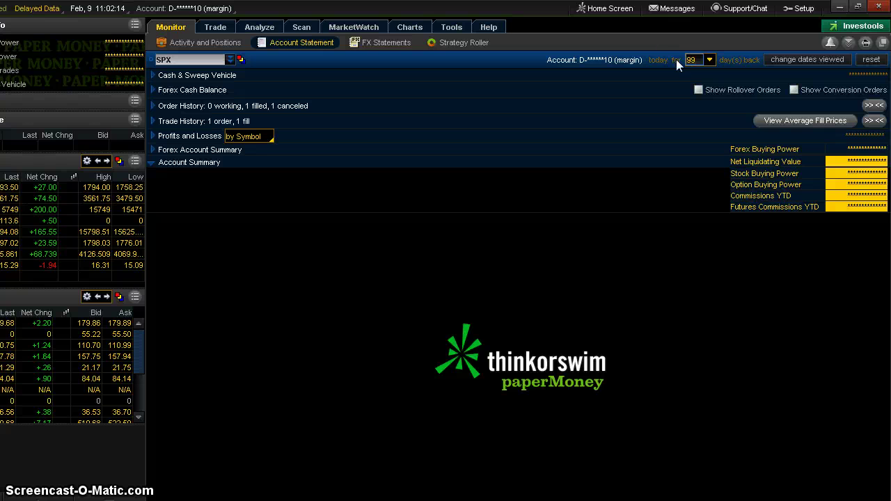
pyautogui.click(152, 121)
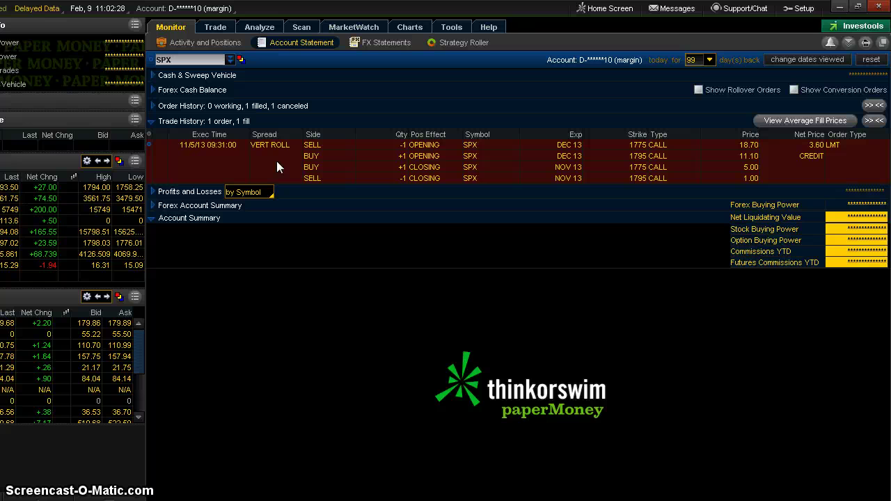
# Set the statement period to 200 days back, review the SPX trades listed in Trade History, and collapse the section
pyautogui.click(686, 60)
pyautogui.press('Return')
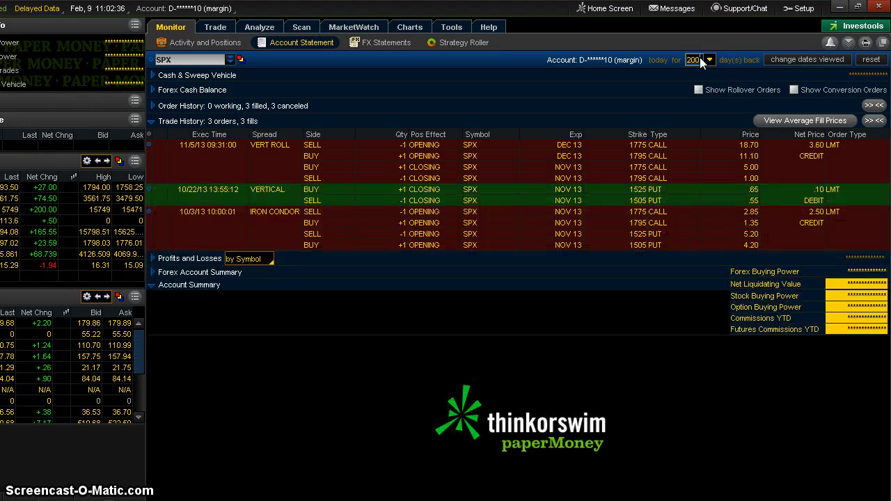
pyautogui.click(643, 99)
pyautogui.click(616, 126)
pyautogui.click(152, 121)
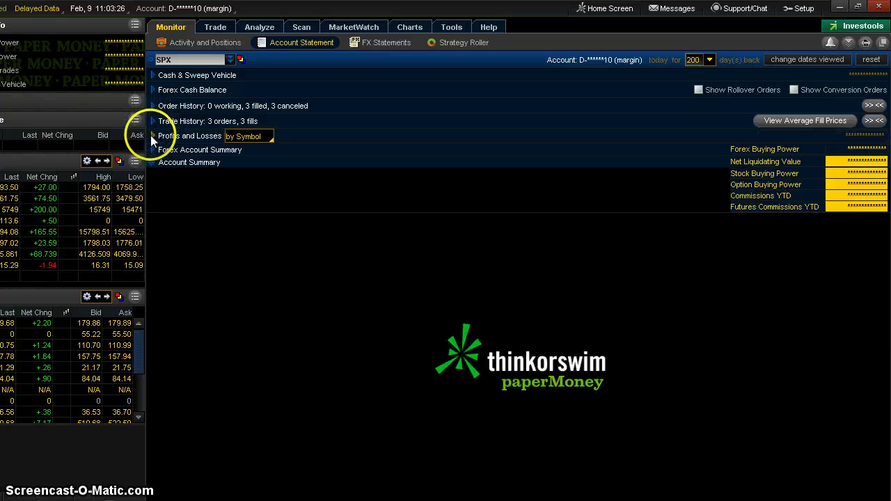
# Expand Profits and Losses by symbol, check the start and end dates of the viewed period, and cancel without changing them
pyautogui.click(153, 136)
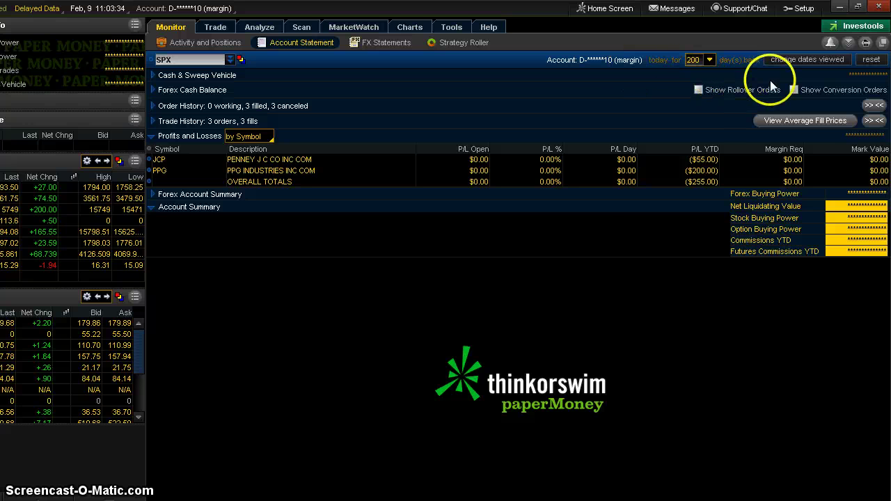
pyautogui.click(803, 59)
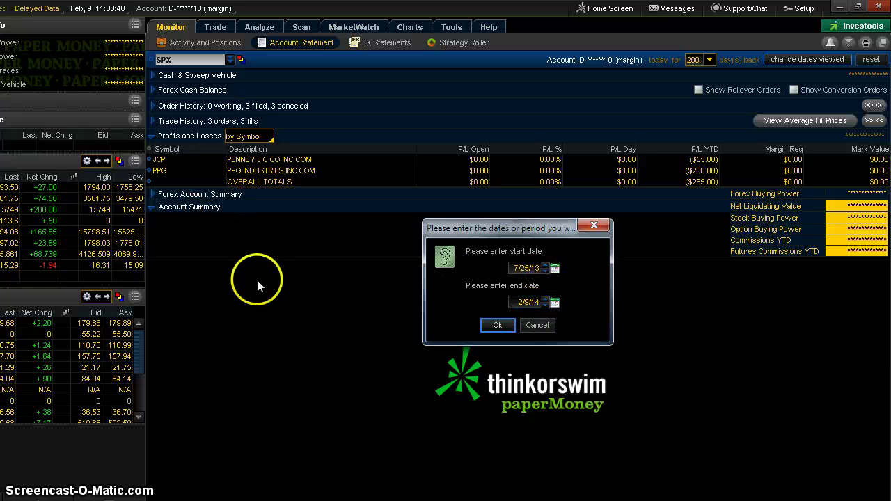
pyautogui.click(537, 325)
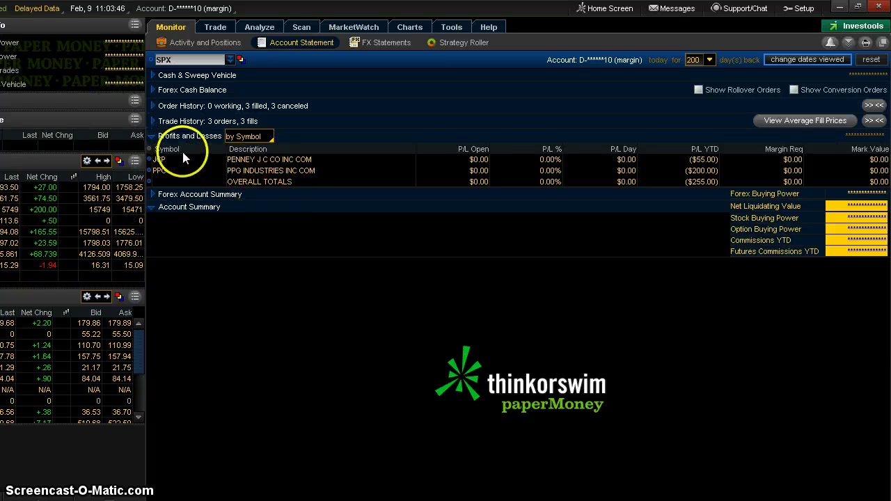
# Clear the SPX symbol filter, expand Trade History to view the trades of all symbols, and collapse it again
pyautogui.click(178, 58)
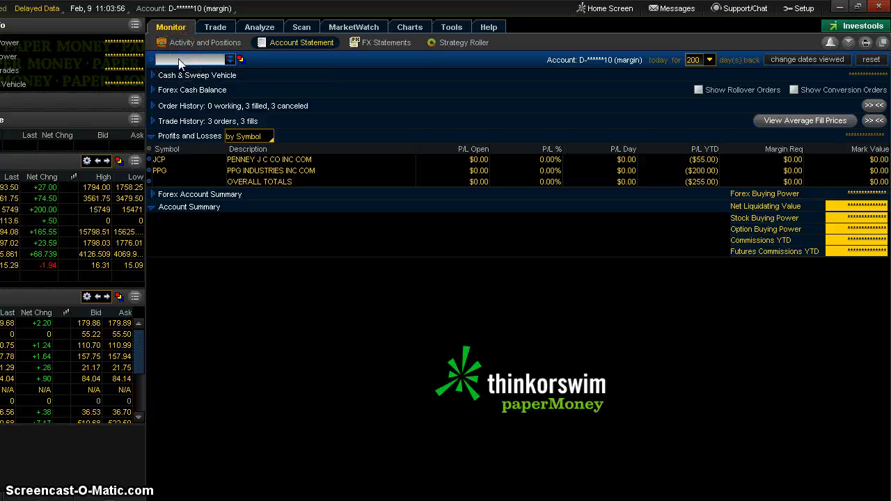
pyautogui.click(194, 111)
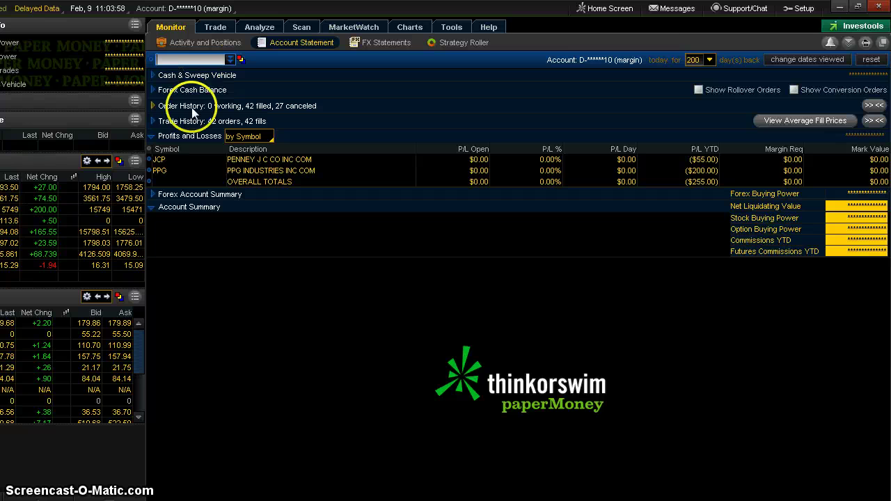
pyautogui.click(155, 119)
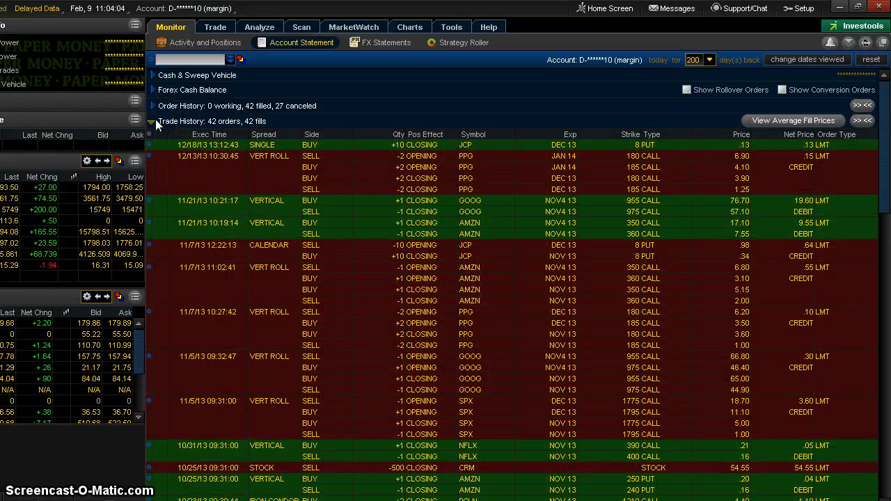
pyautogui.click(151, 119)
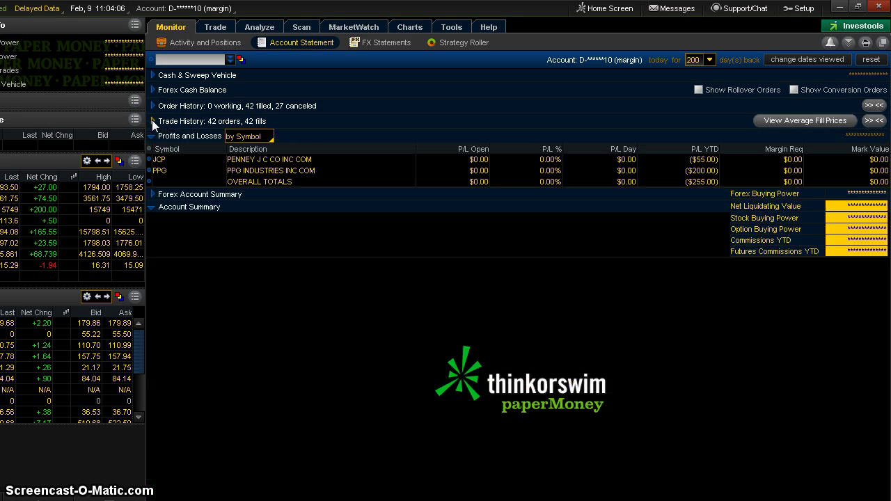